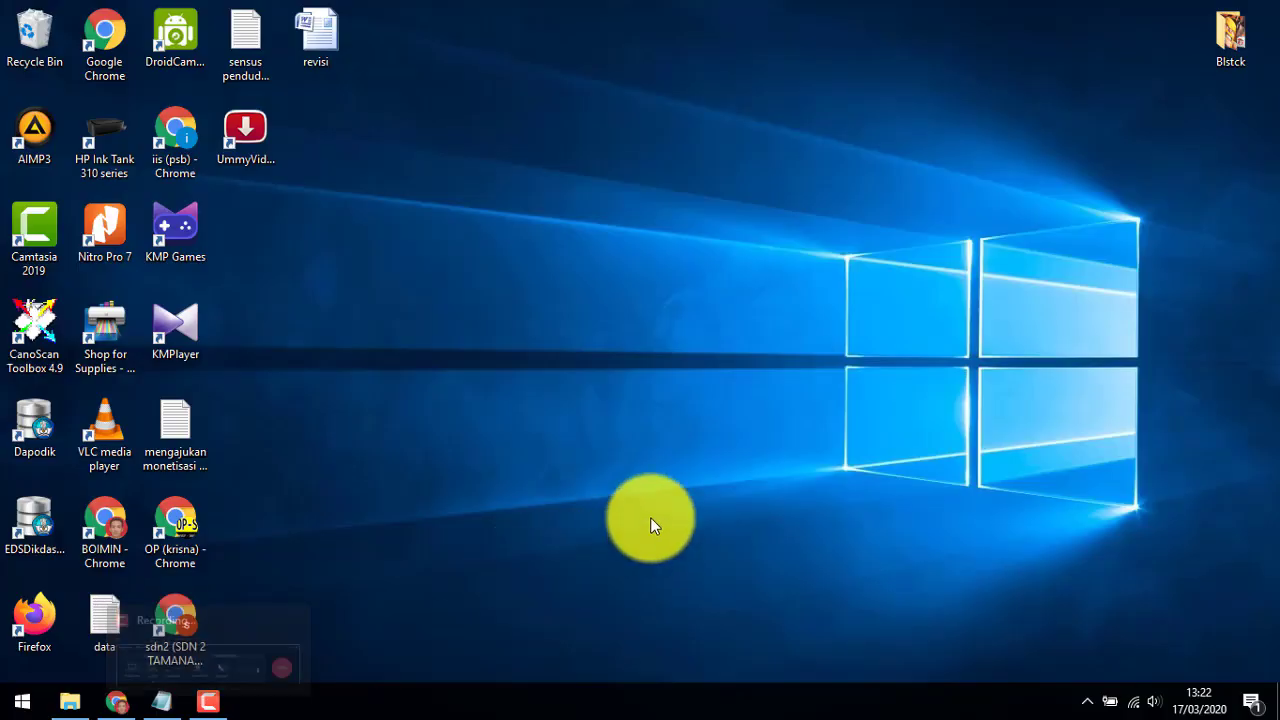
# - Open the Rumah Belajar registration page that offers the Guru or Siswa sign-up choice
pyautogui.click(650, 521)
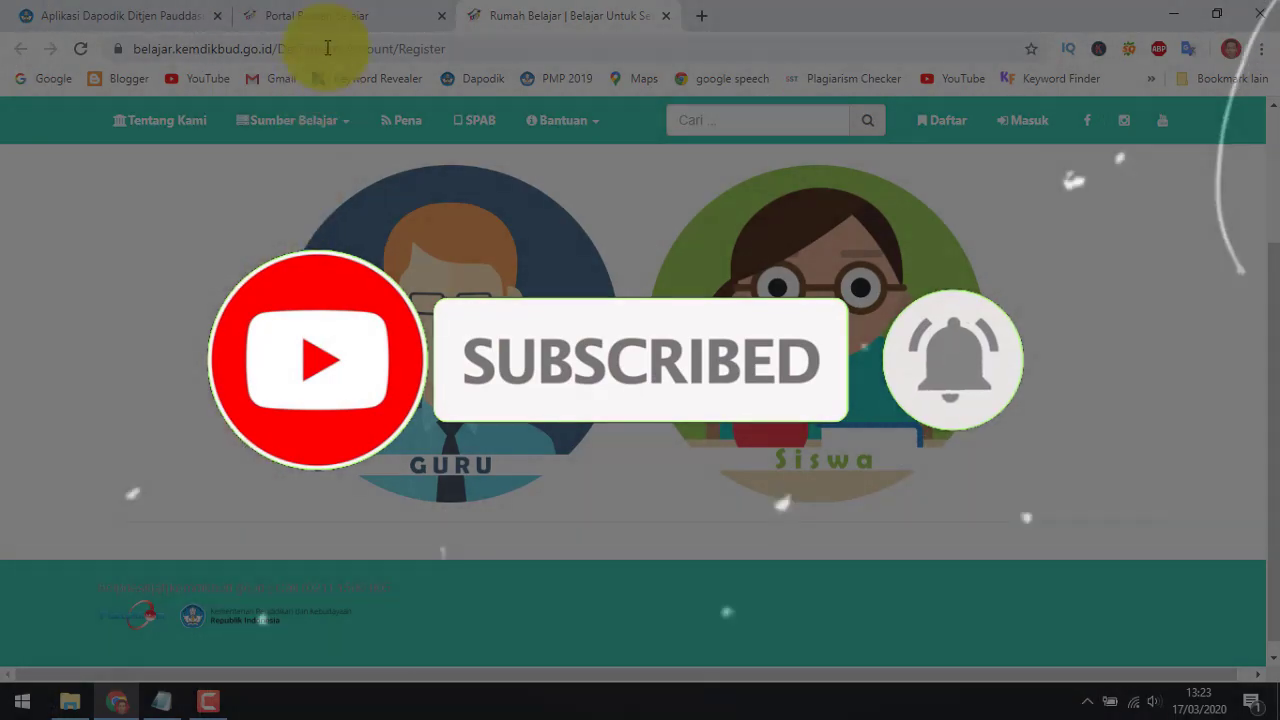
# - On the Portal Rumah Belajar tab, browse the Fitur Utama cards and expand the Fitur Lainnya list
pyautogui.click(330, 15)
pyautogui.scroll(5, 470, 500)
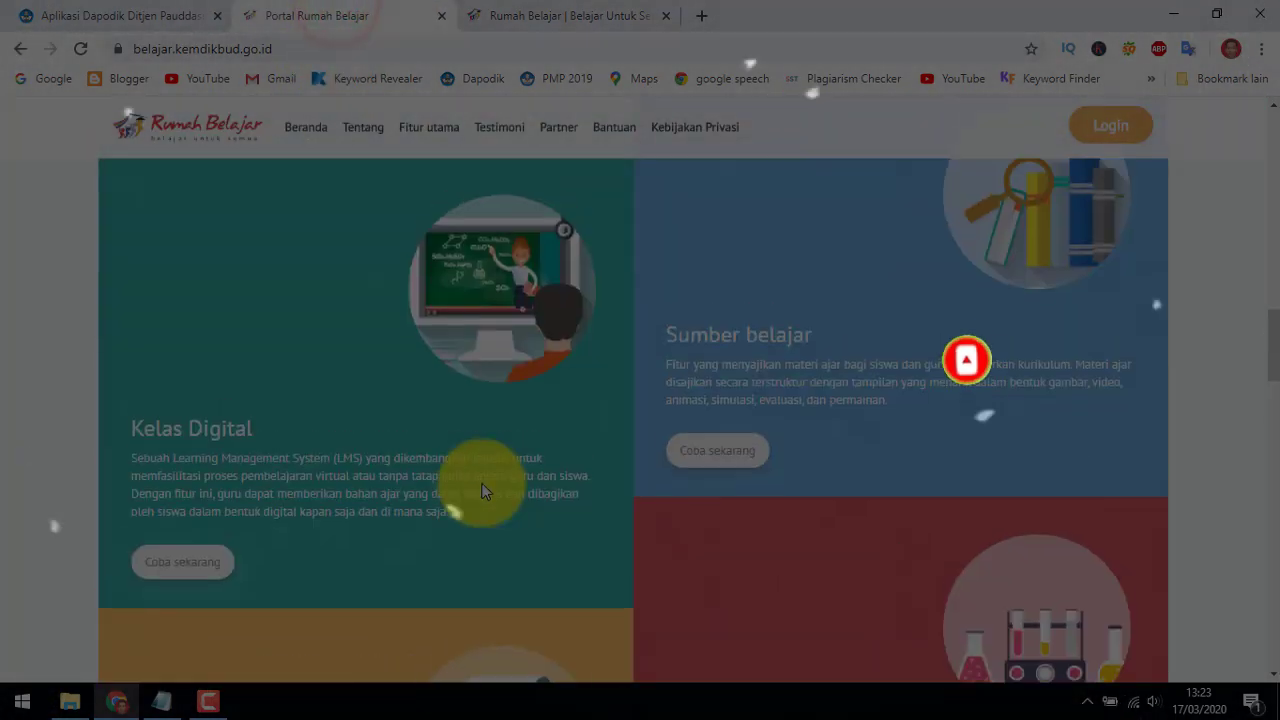
pyautogui.scroll(3, 482, 480)
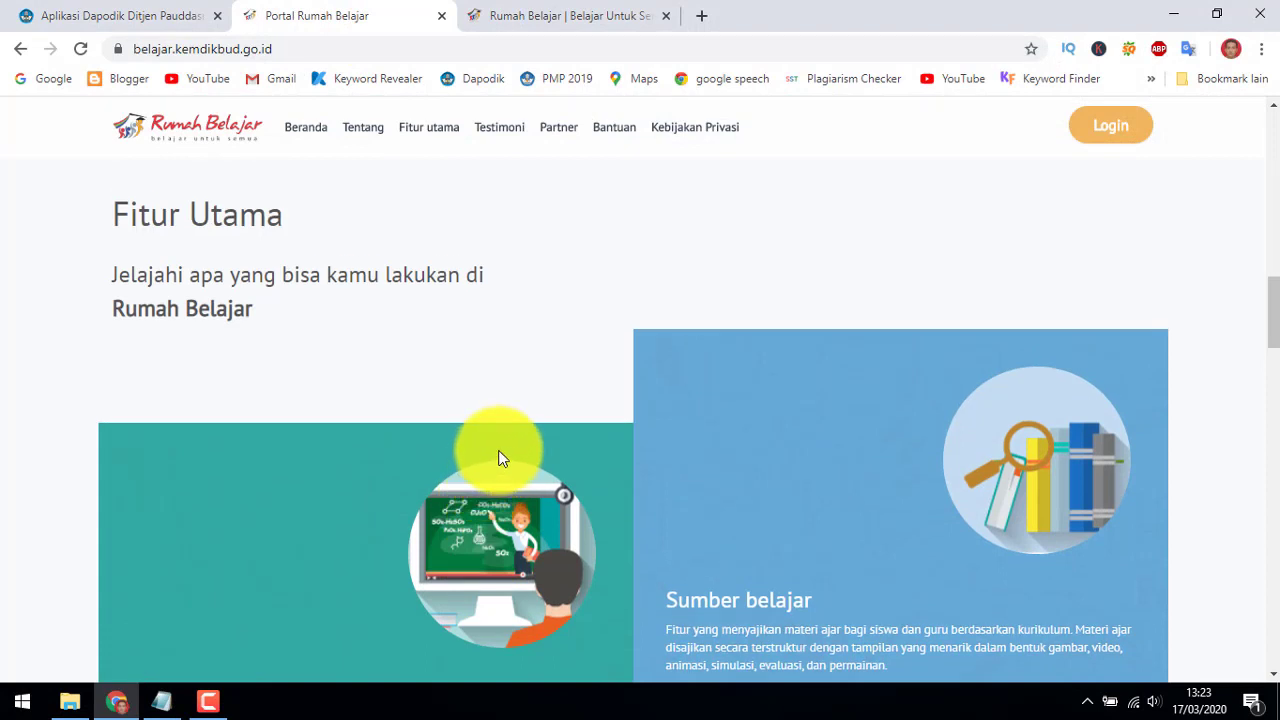
pyautogui.scroll(-1, 511, 429)
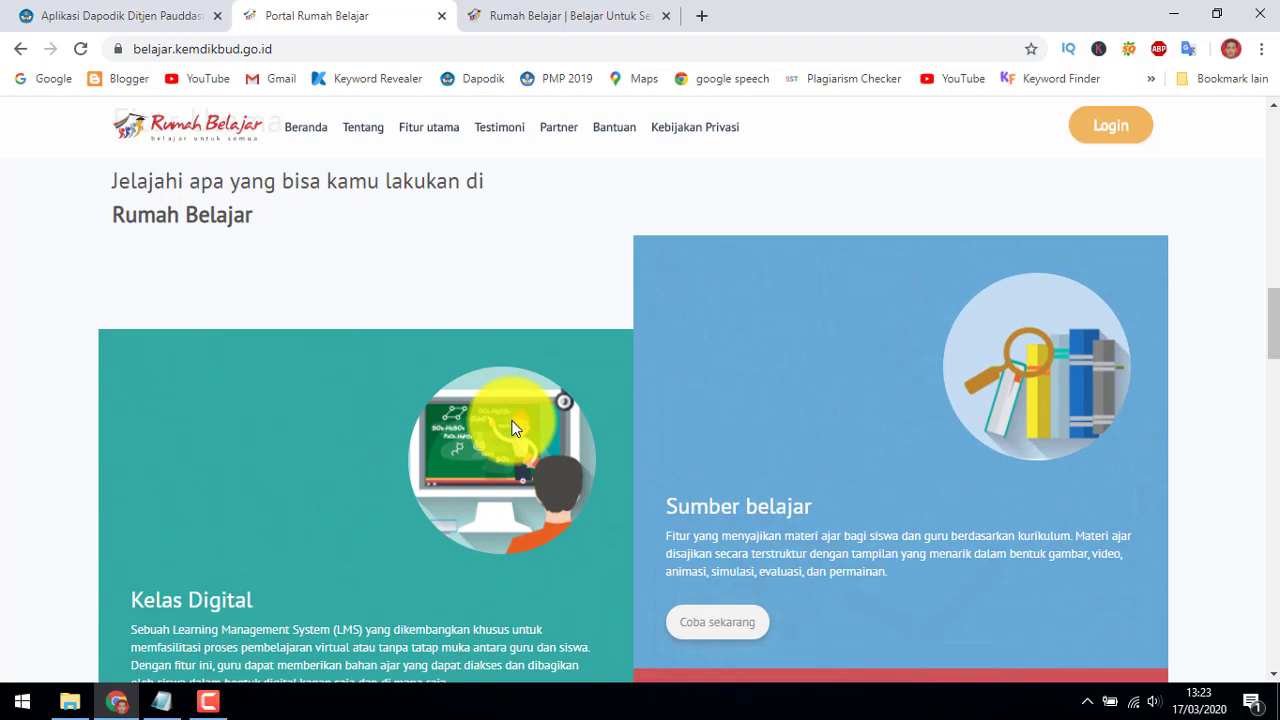
pyautogui.scroll(-2, 511, 429)
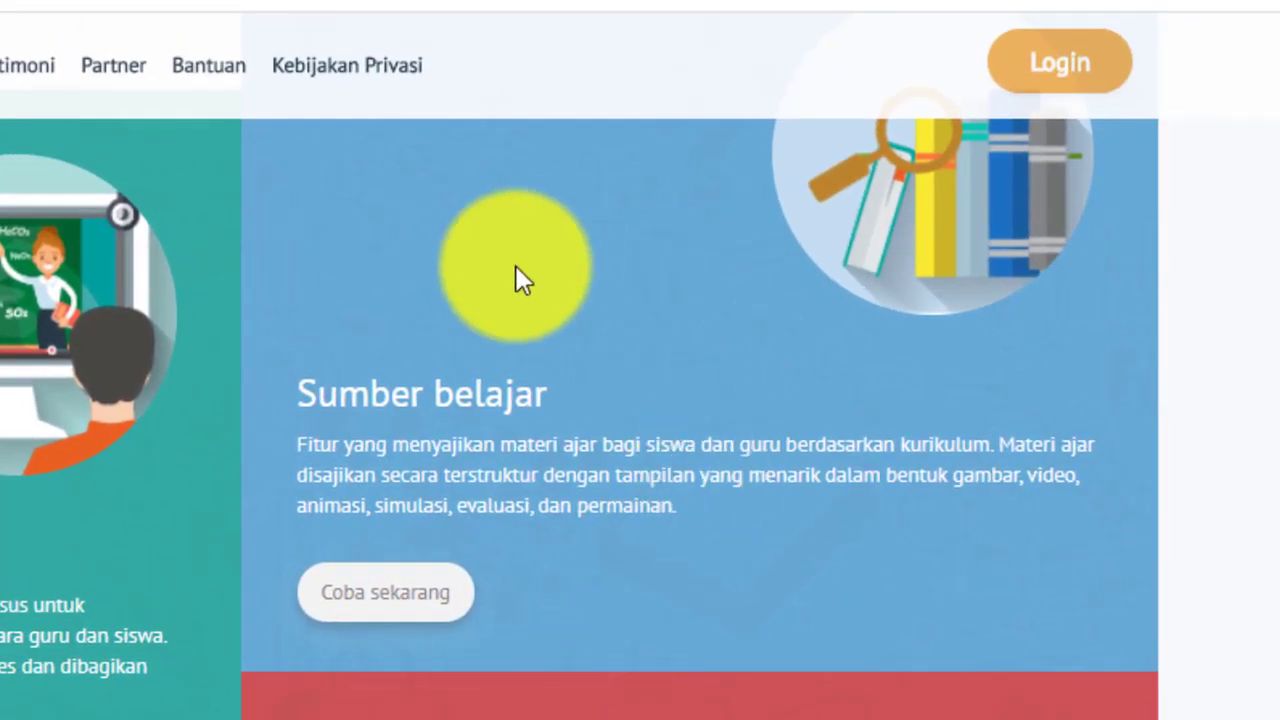
pyautogui.scroll(-2, 499, 498)
pyautogui.scroll(-3, 499, 512)
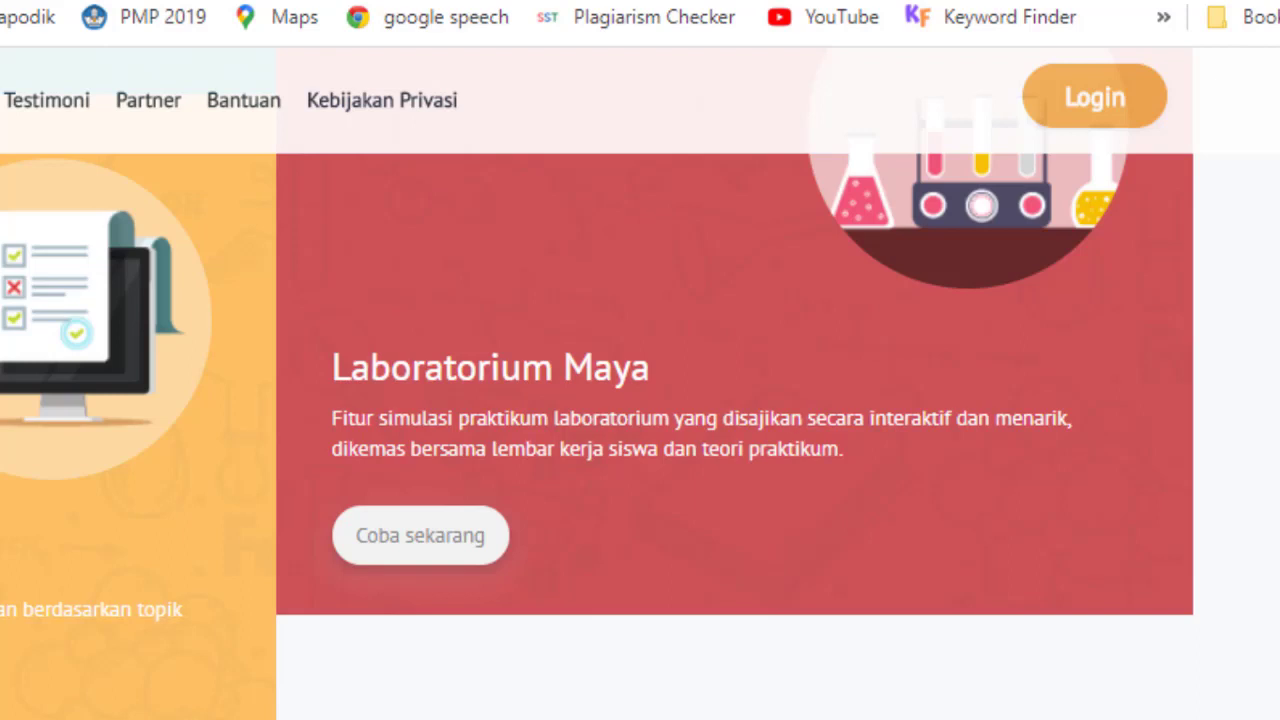
pyautogui.scroll(-3, 409, 486)
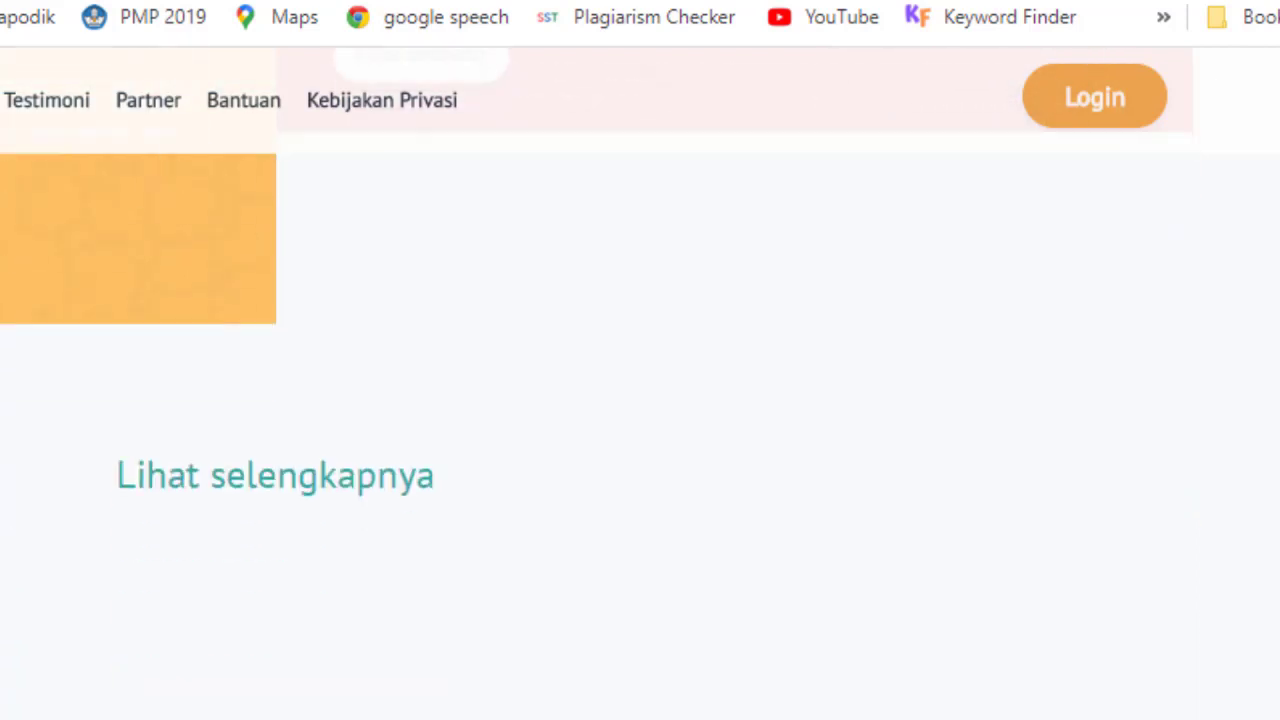
pyautogui.click(648, 370)
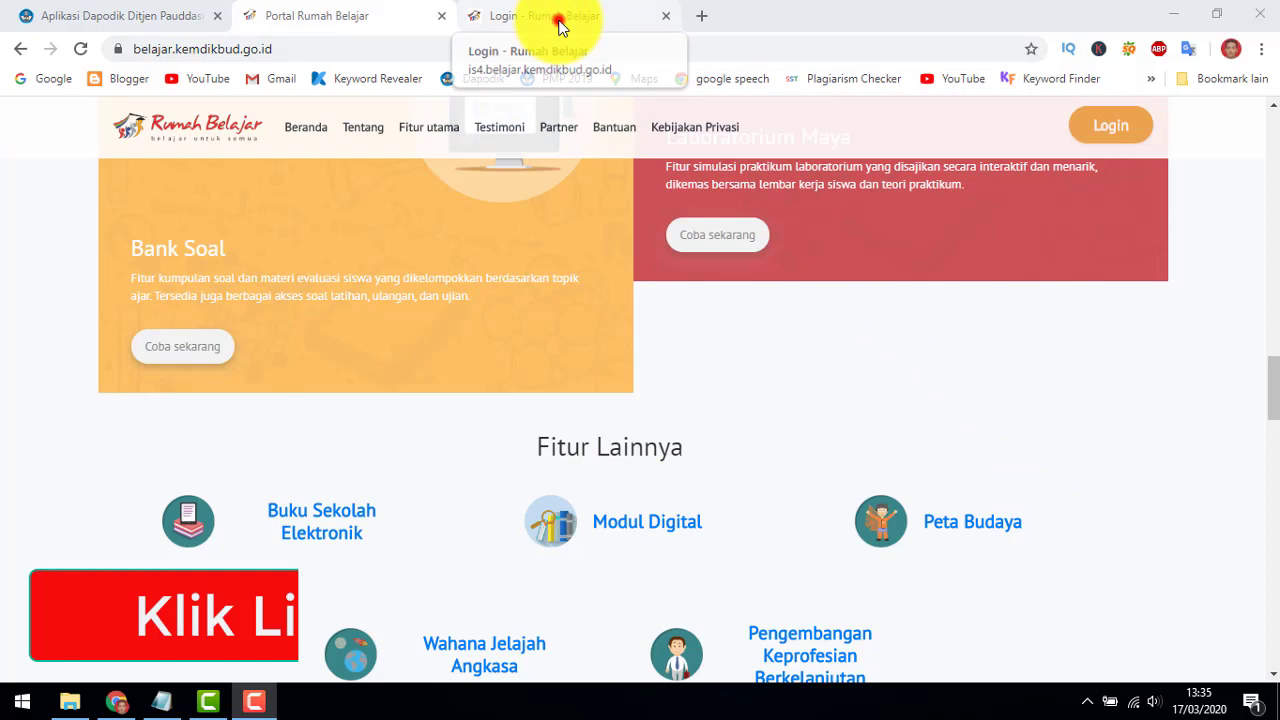
# - Return to the Daftar Baru form, preview the Sebagai Guru version, then switch it to Sebagai Murid
pyautogui.click(558, 20)
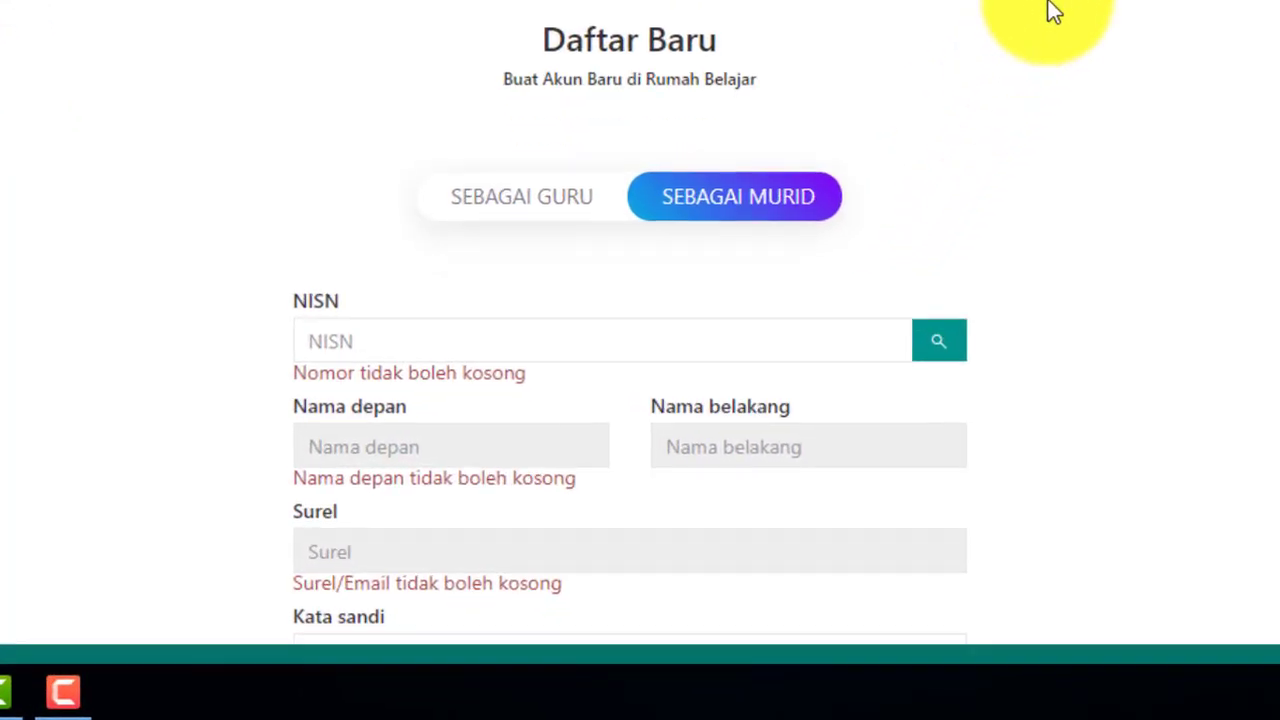
pyautogui.scroll(-2, 1053, 10)
pyautogui.scroll(-2, 1053, 10)
pyautogui.scroll(-2, 1053, 10)
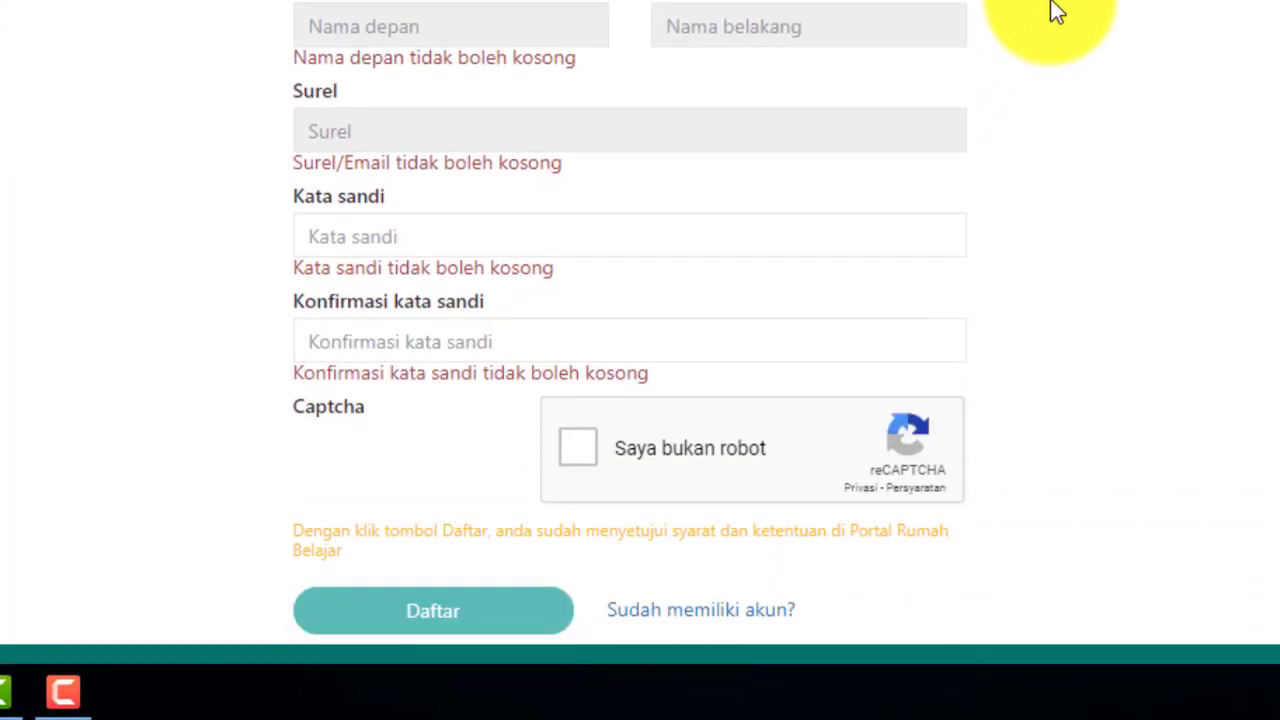
pyautogui.scroll(1, 1056, 10)
pyautogui.scroll(3, 1056, 12)
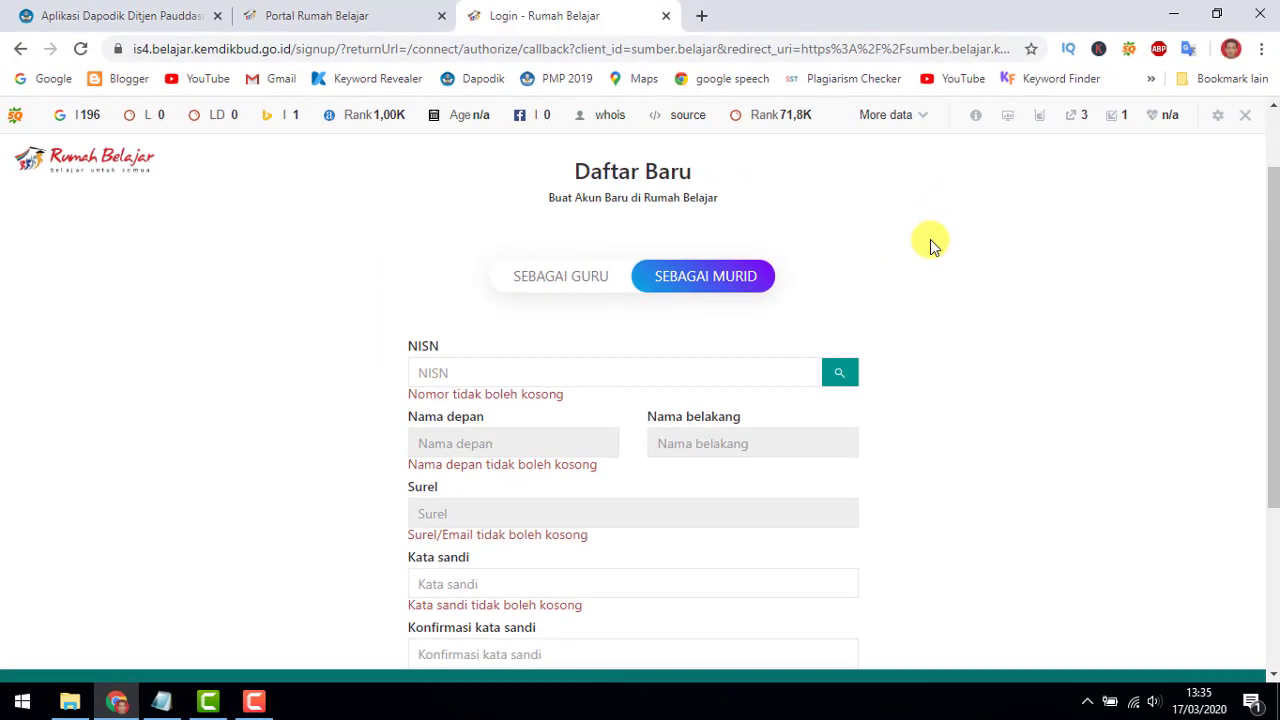
pyautogui.click(563, 276)
pyautogui.click(724, 286)
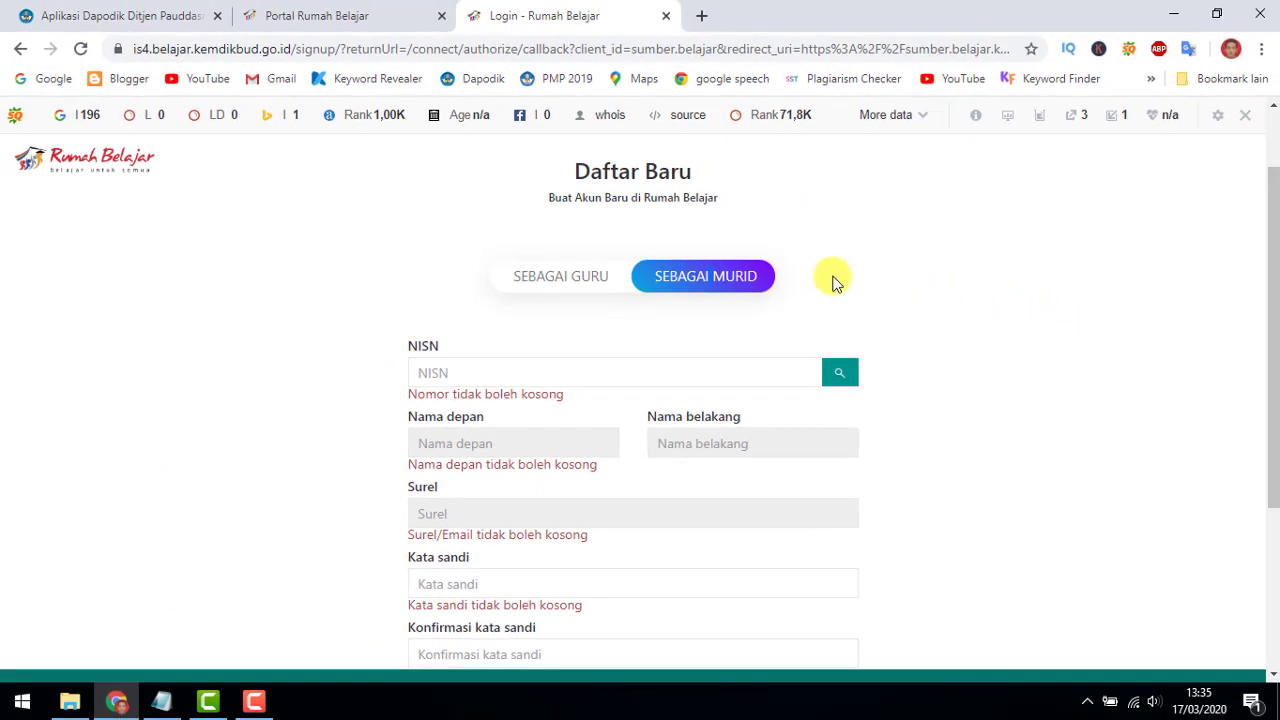
pyautogui.scroll(-1, 835, 283)
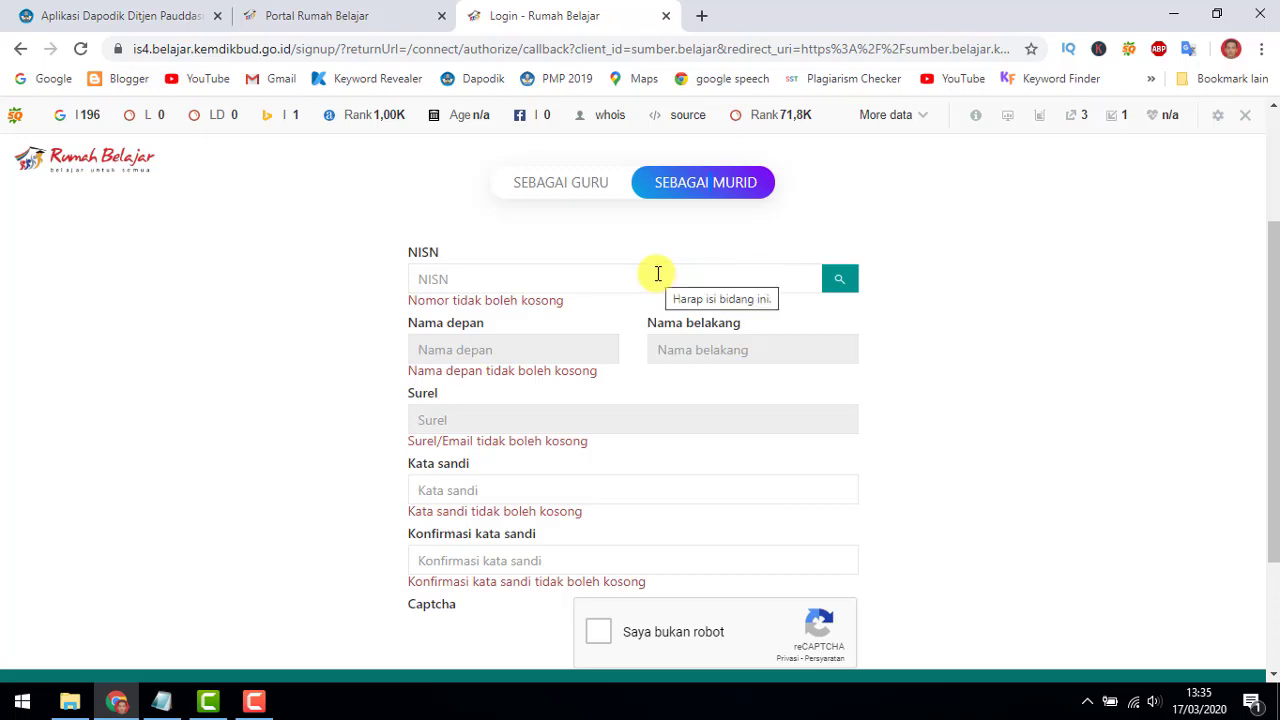
# - Paste the student's NISN, look up the student's name, and enter the student's e-mail address
pyautogui.rightClick(658, 273)
pyautogui.click(703, 388)
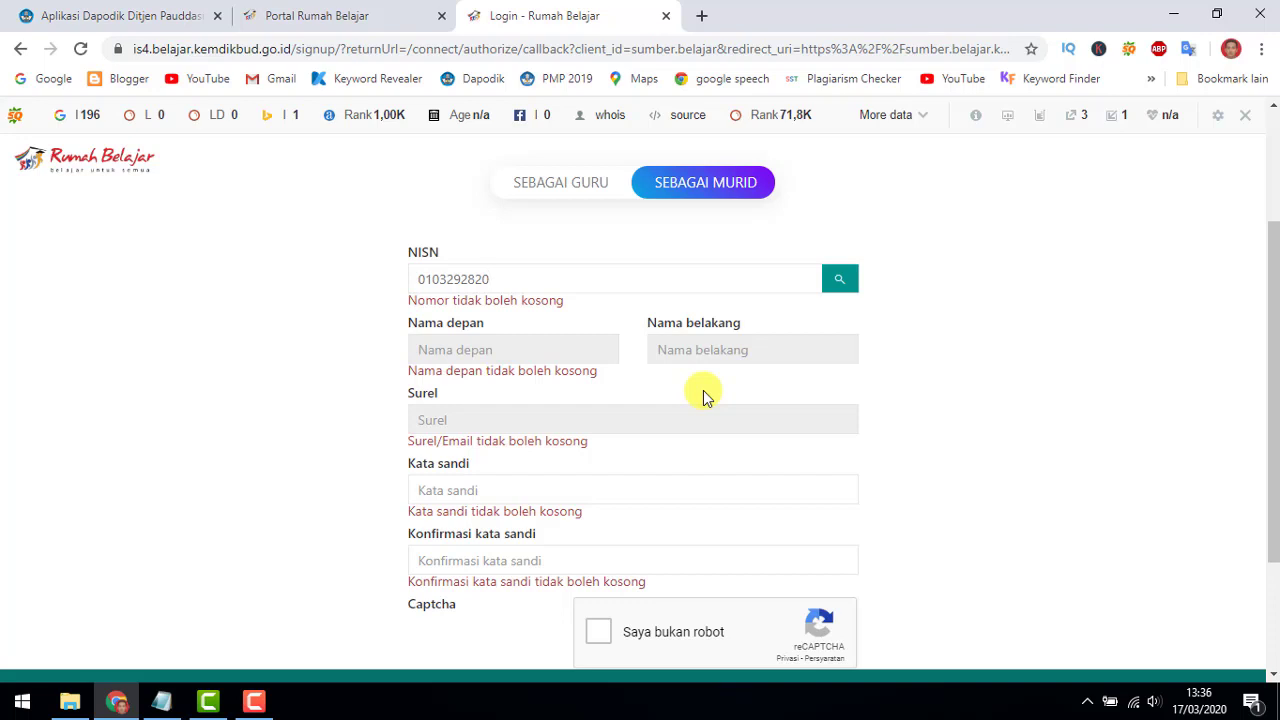
pyautogui.click(845, 280)
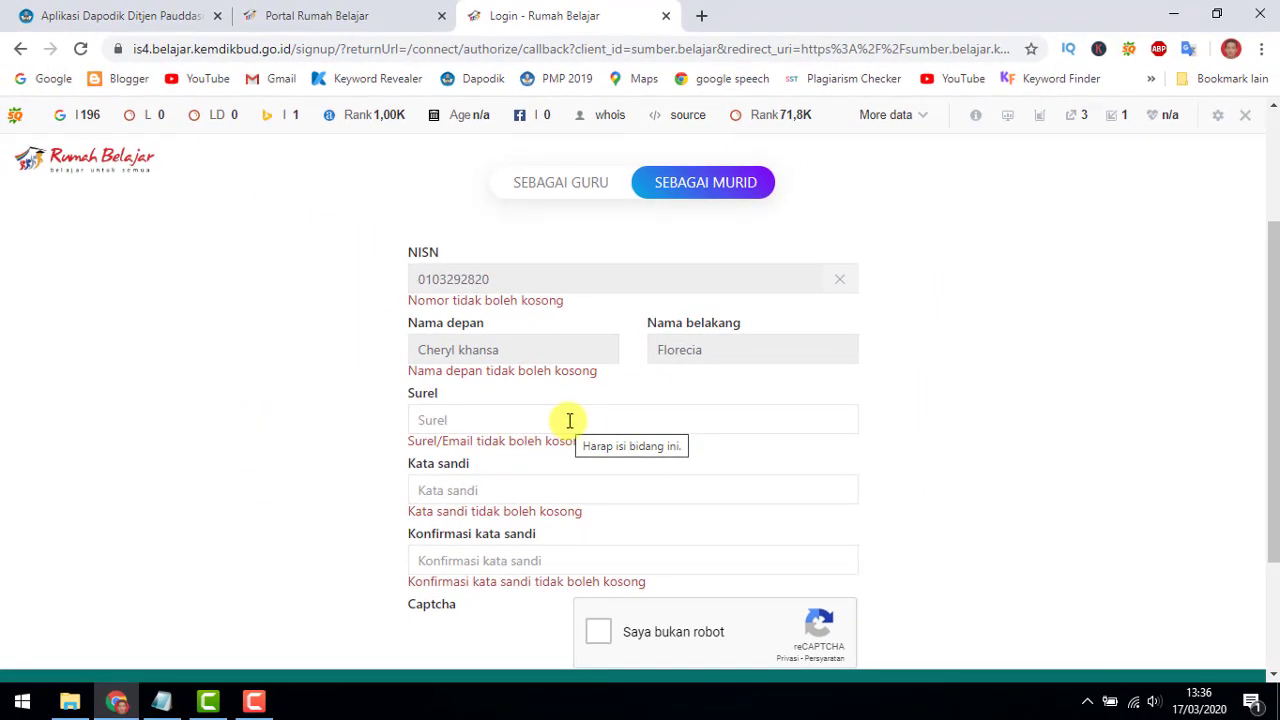
pyautogui.click(569, 420)
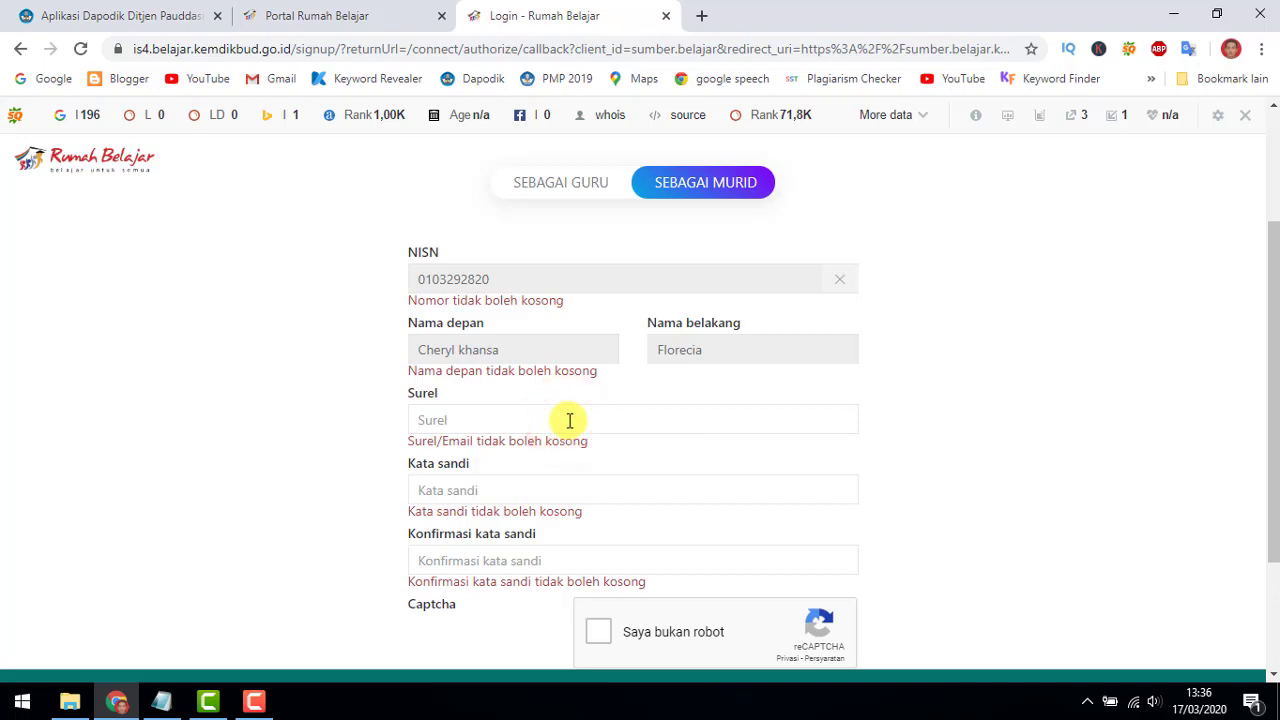
pyautogui.scroll(-1, 623, 386)
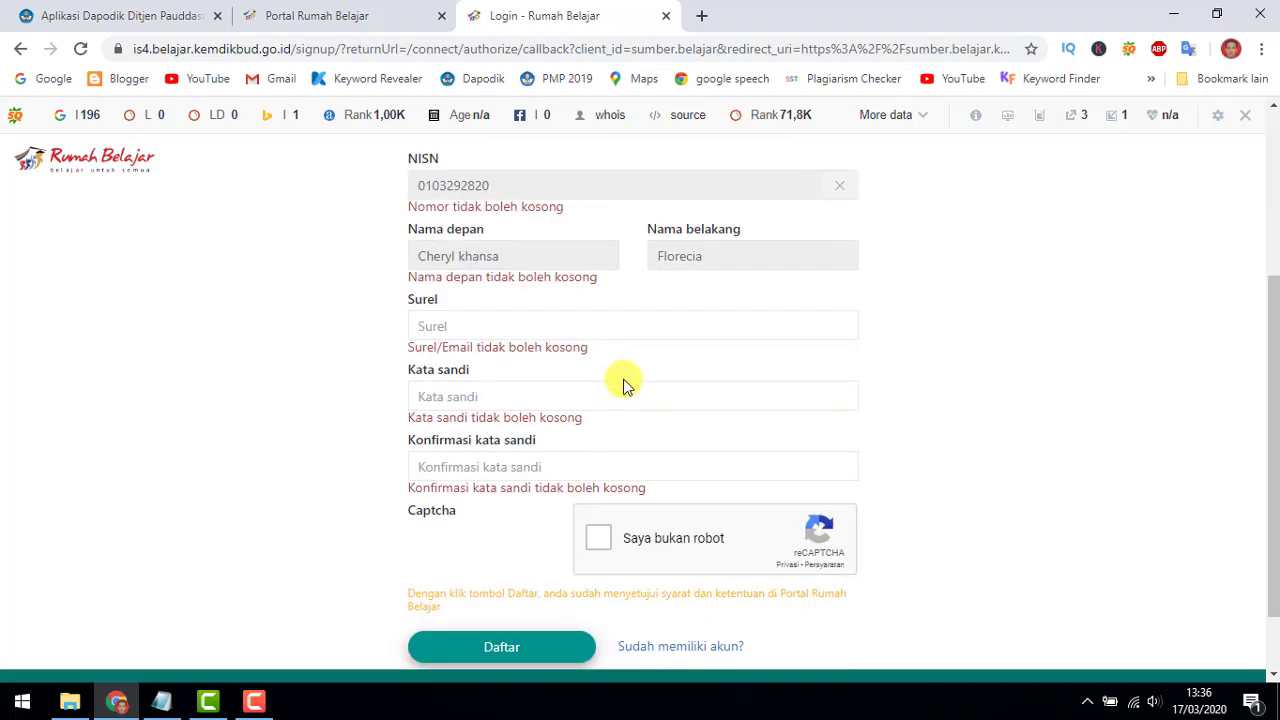
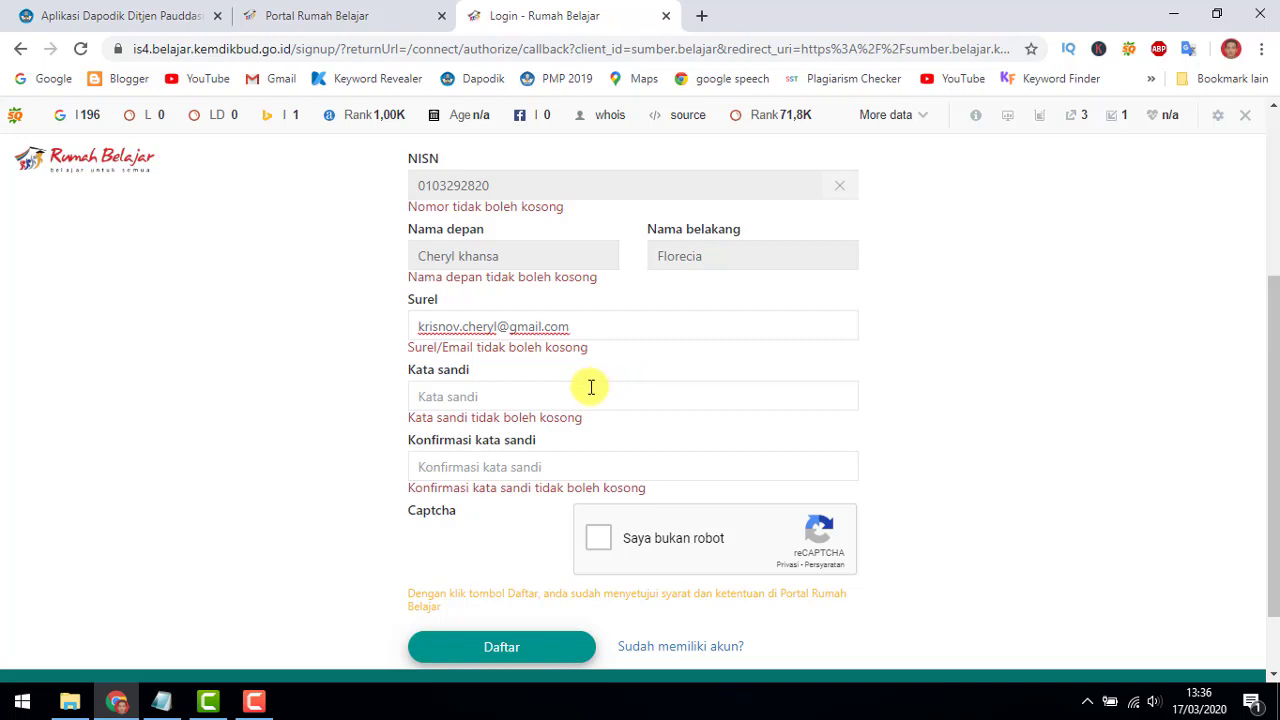
# - Enter the account password in Kata sandi and repeat it in Konfirmasi kata sandi
pyautogui.click(589, 388)
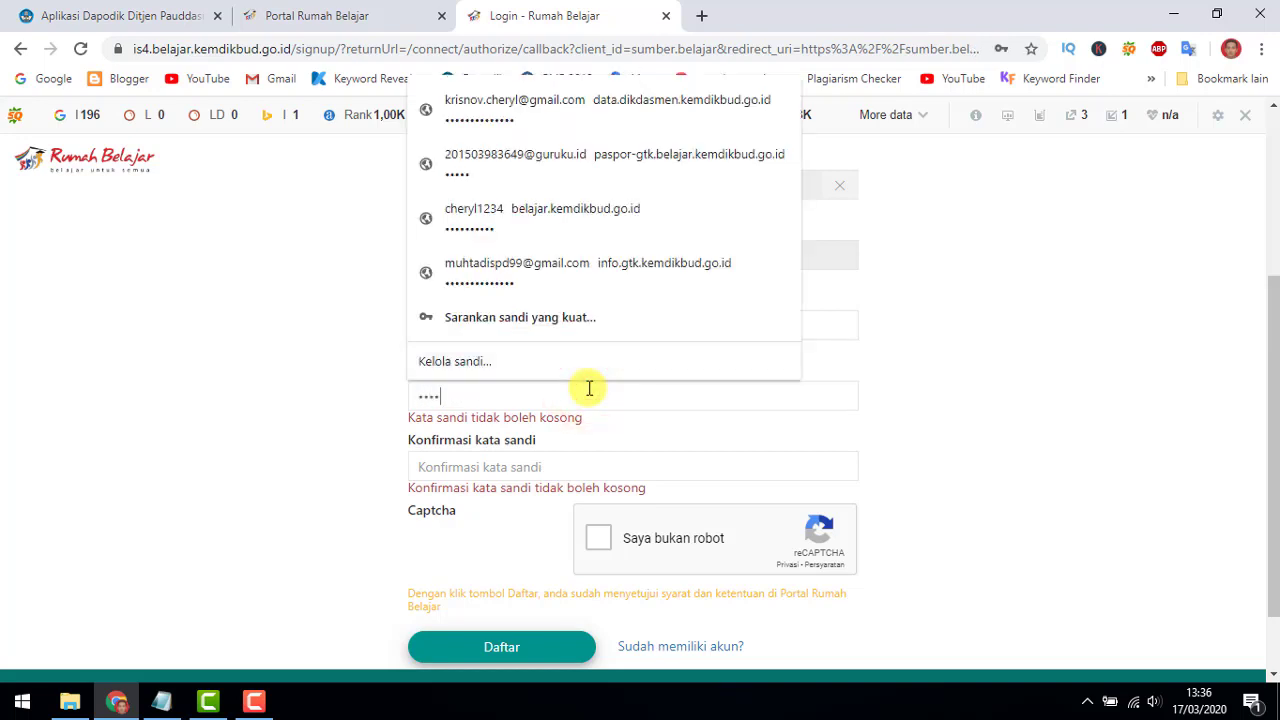
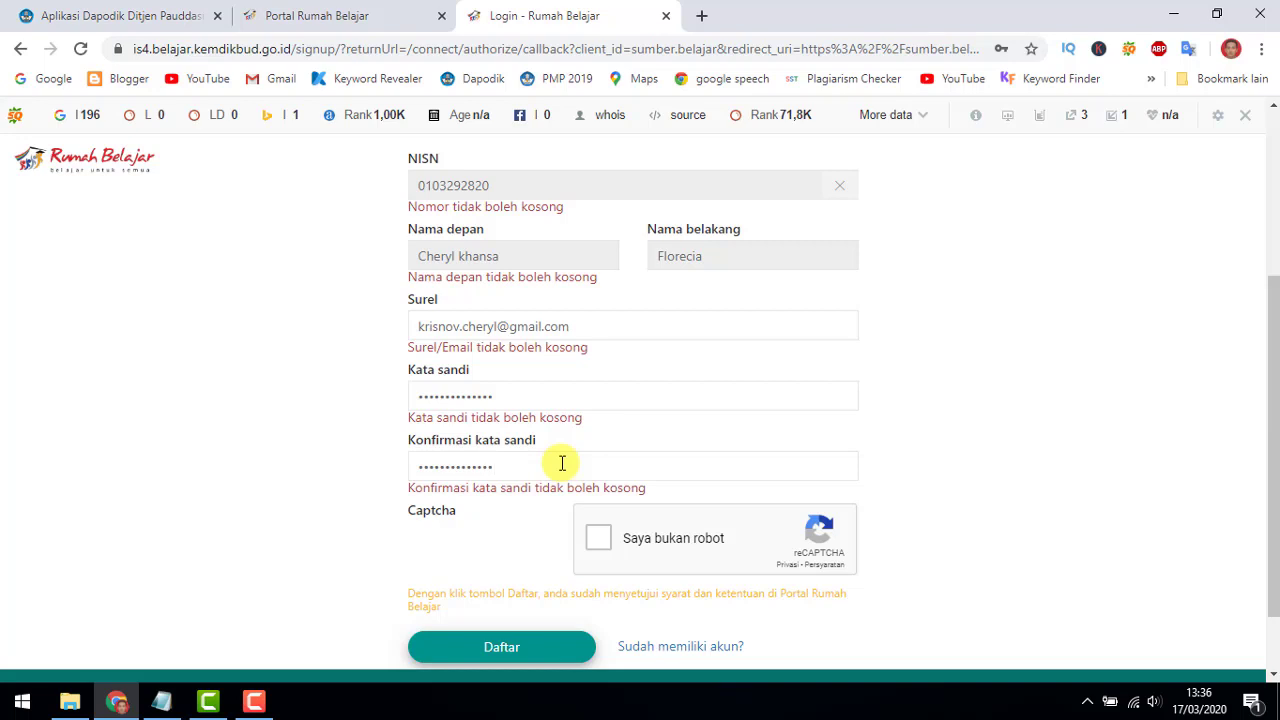
# - Tick 'Saya bukan robot' and select the three zebra crossing tiles in the reCAPTCHA
pyautogui.click(600, 541)
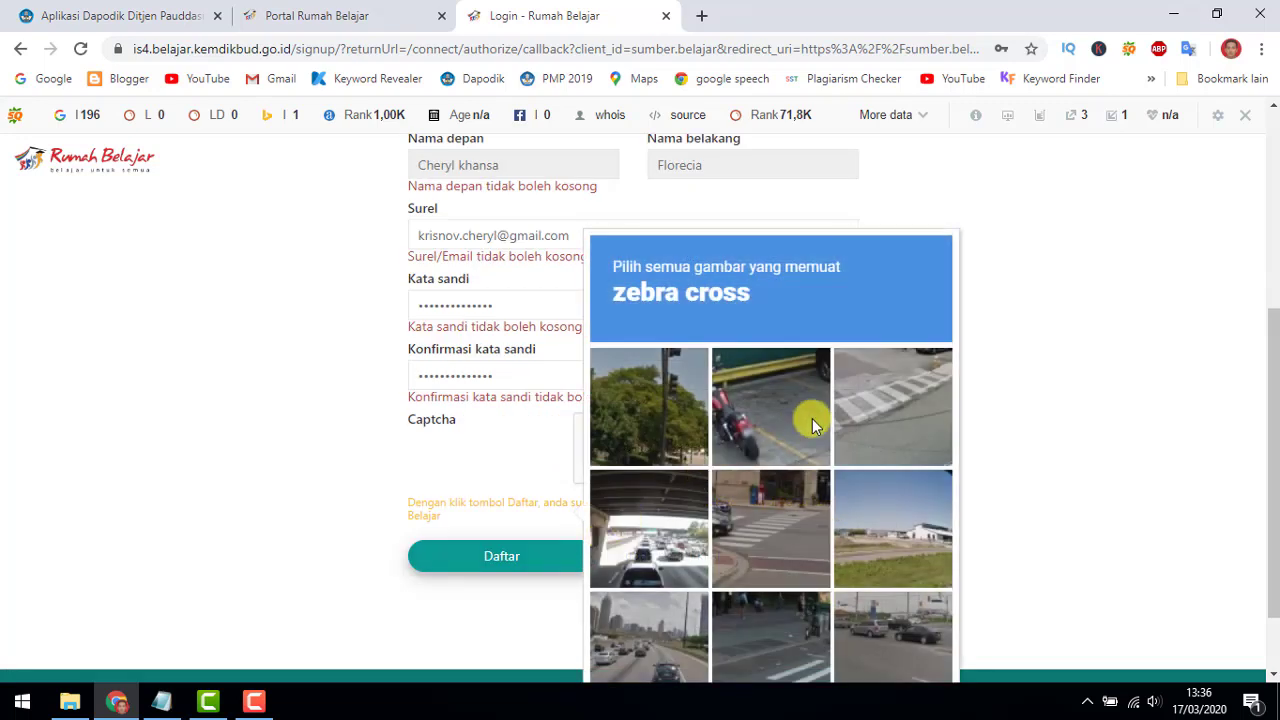
pyautogui.scroll(-1, 815, 415)
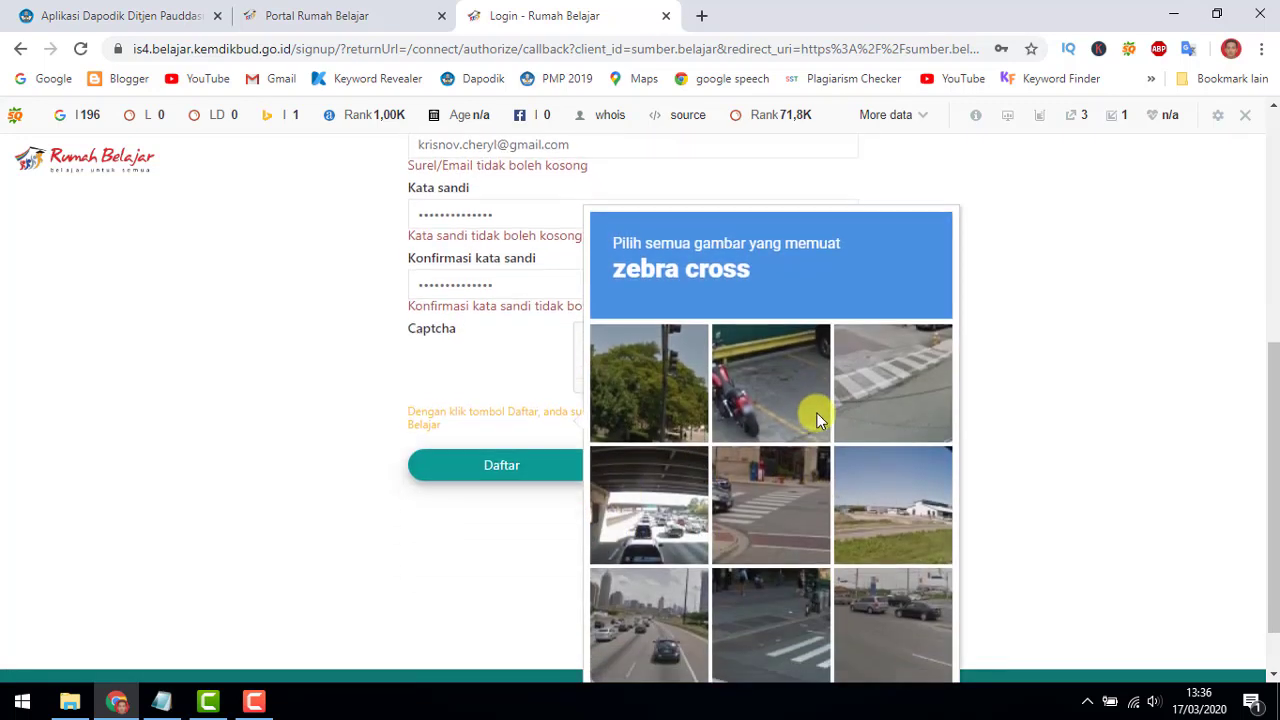
pyautogui.click(907, 386)
pyautogui.click(787, 507)
pyautogui.click(780, 630)
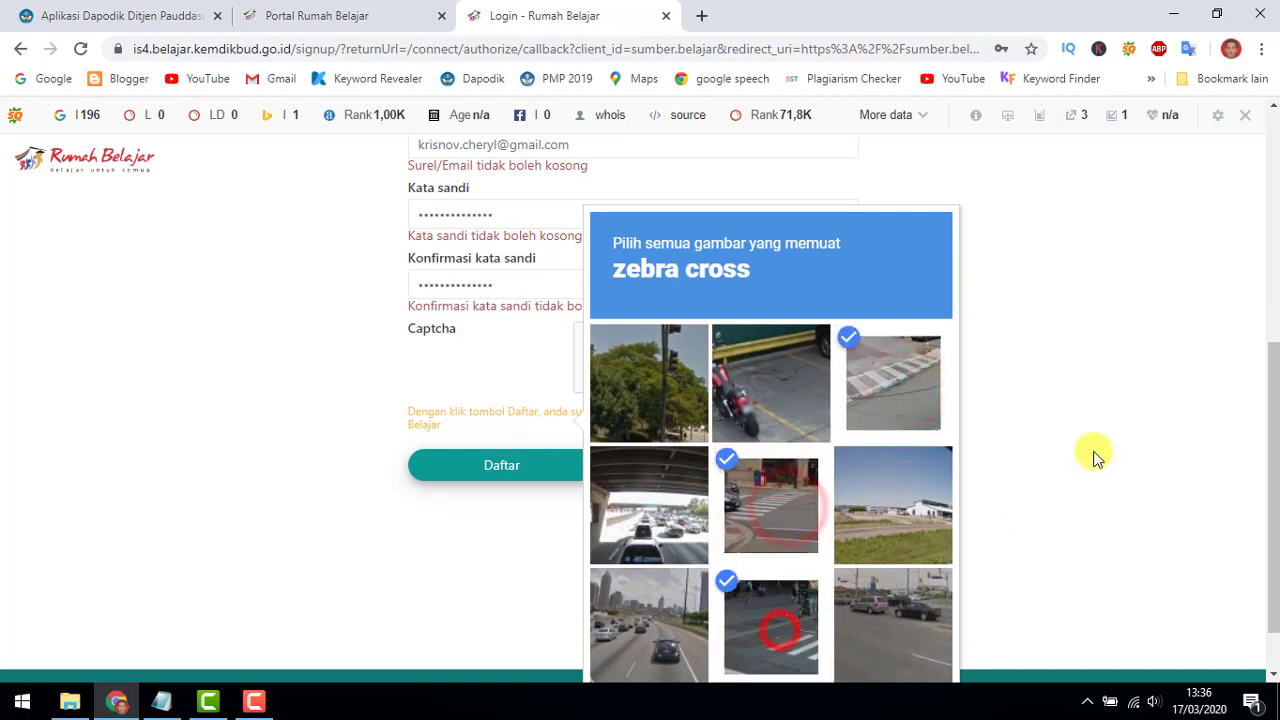
# - Turn off the SEObar toolbar for this site and submit the challenge with VERIFIKASI
pyautogui.scroll(-2, 1090, 455)
pyautogui.tripleClick(712, 215)
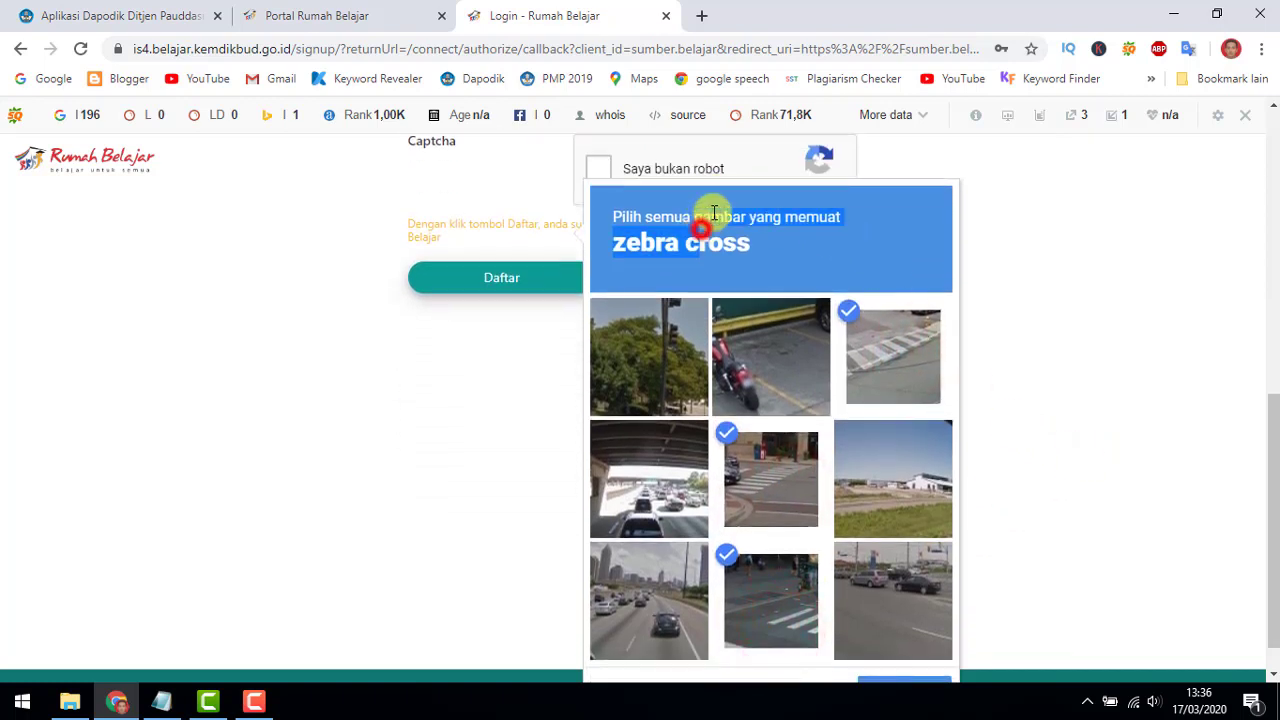
pyautogui.click(1245, 115)
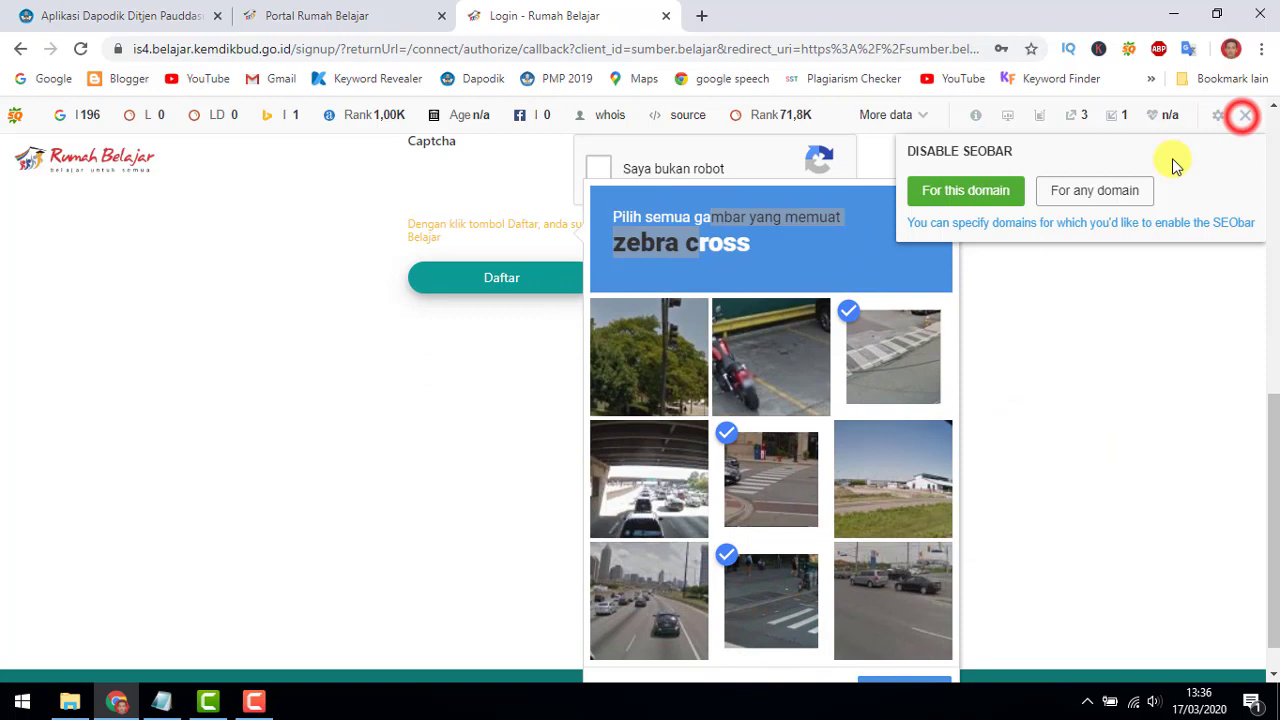
pyautogui.click(990, 196)
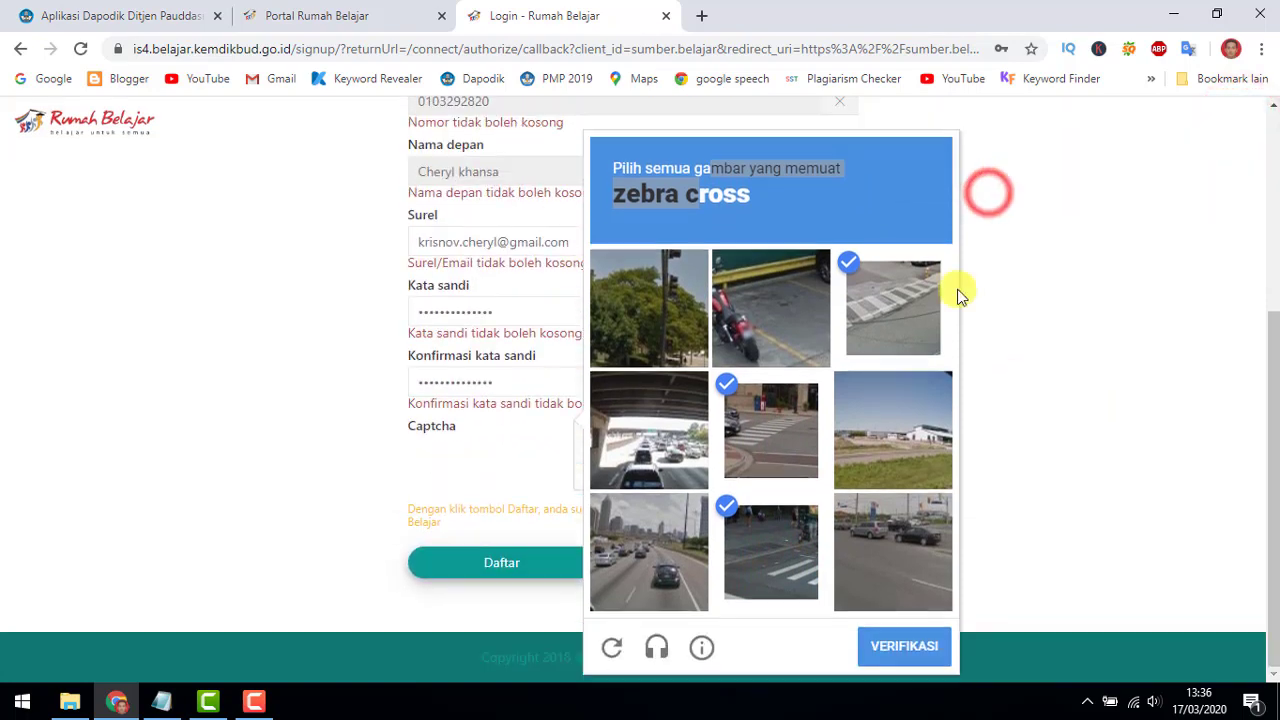
pyautogui.click(926, 648)
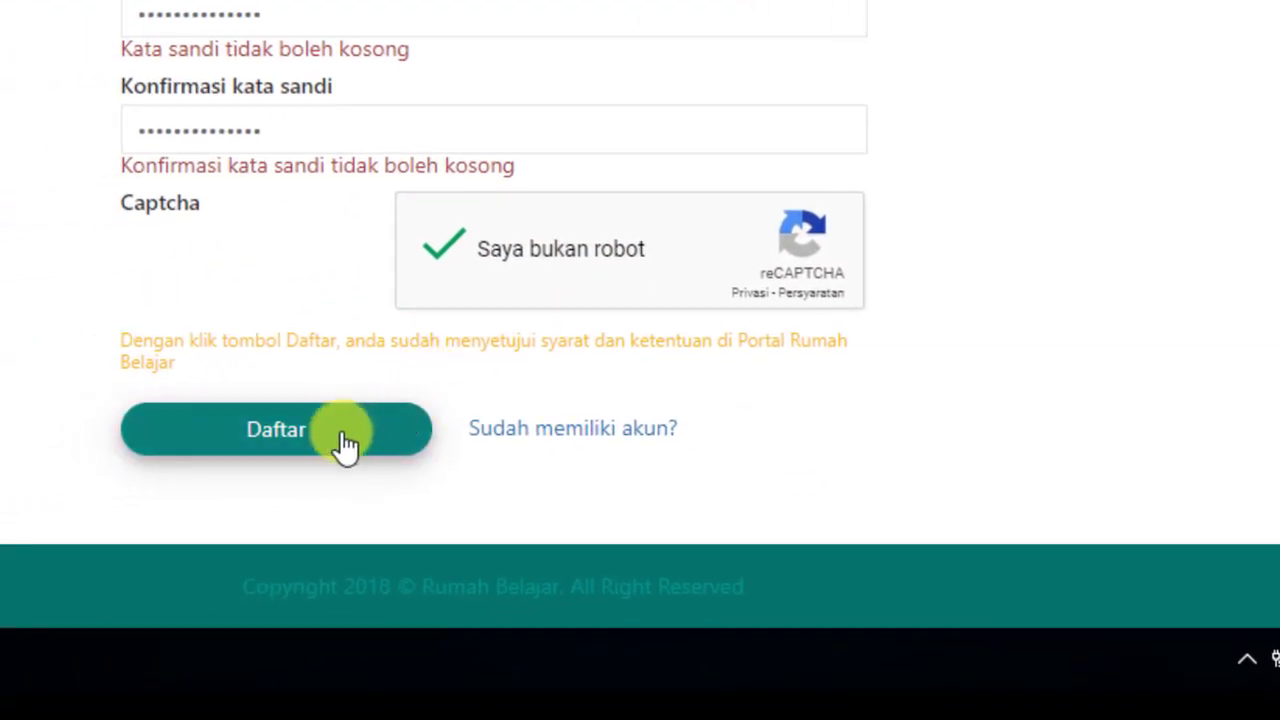
# - Submit the Daftar form, log in to Sumber Belajar, decline saving the password, and disable SEObar
pyautogui.click(343, 443)
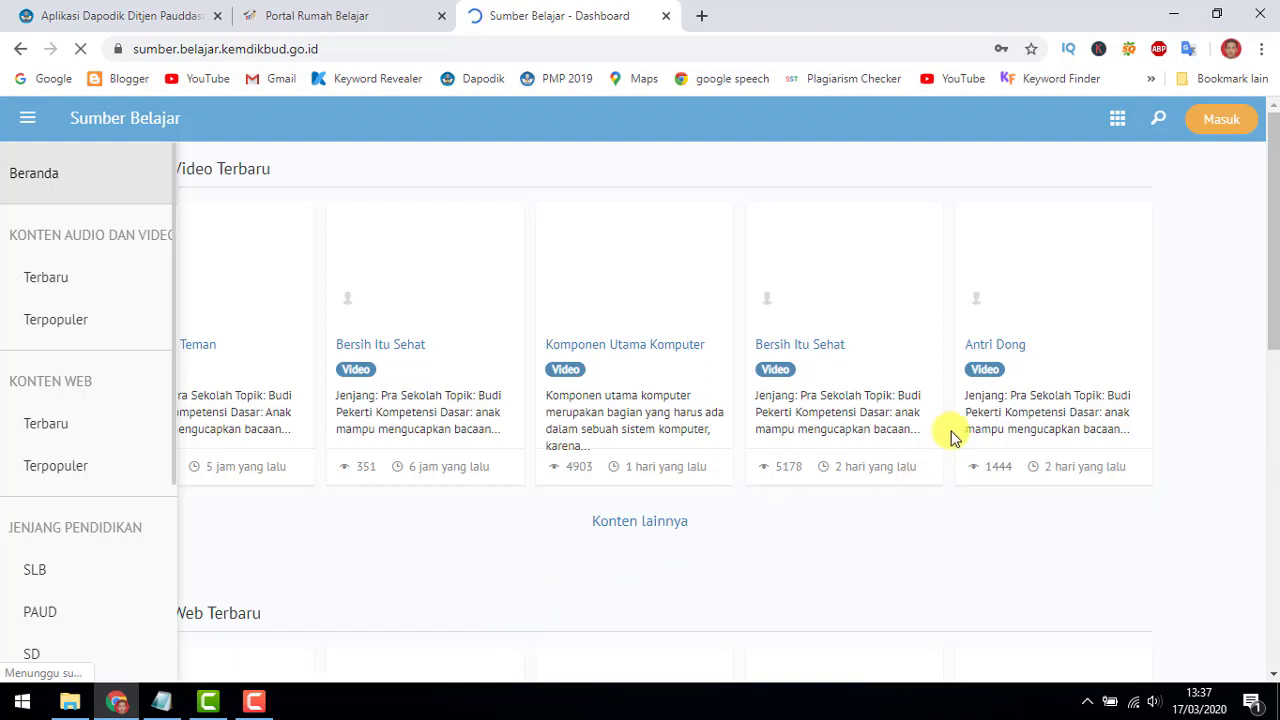
pyautogui.click(1228, 122)
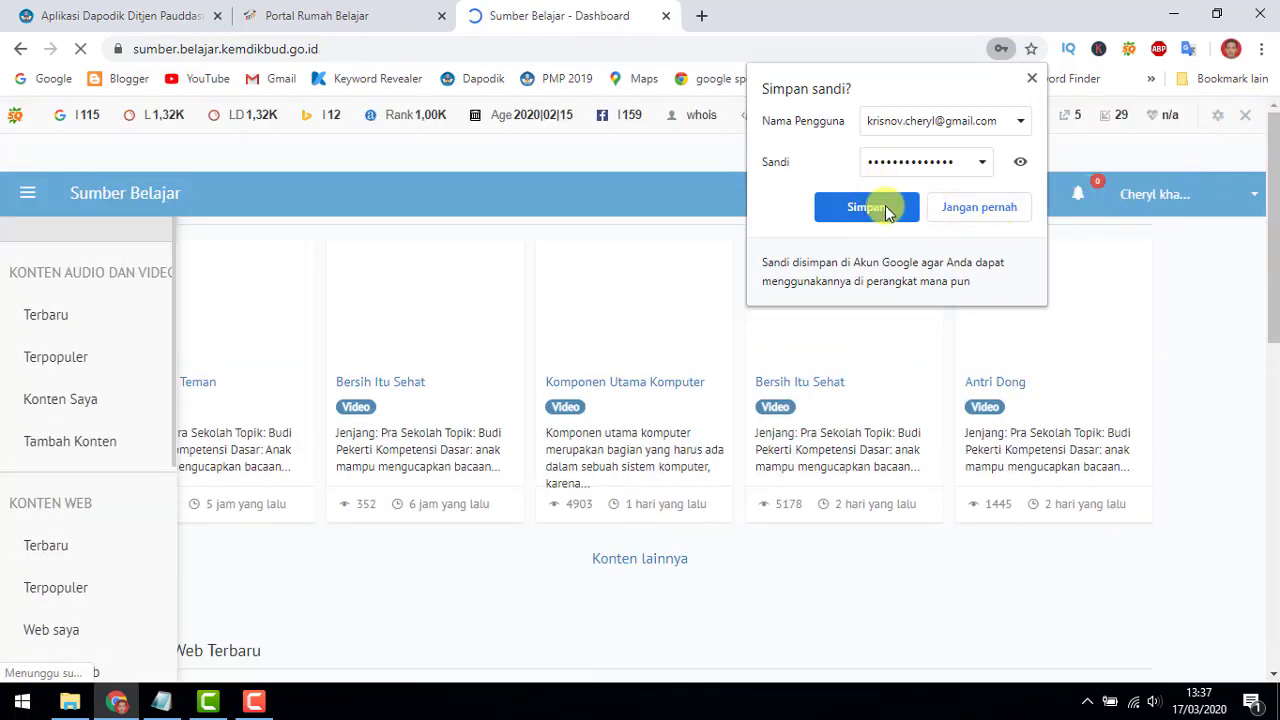
pyautogui.click(1032, 79)
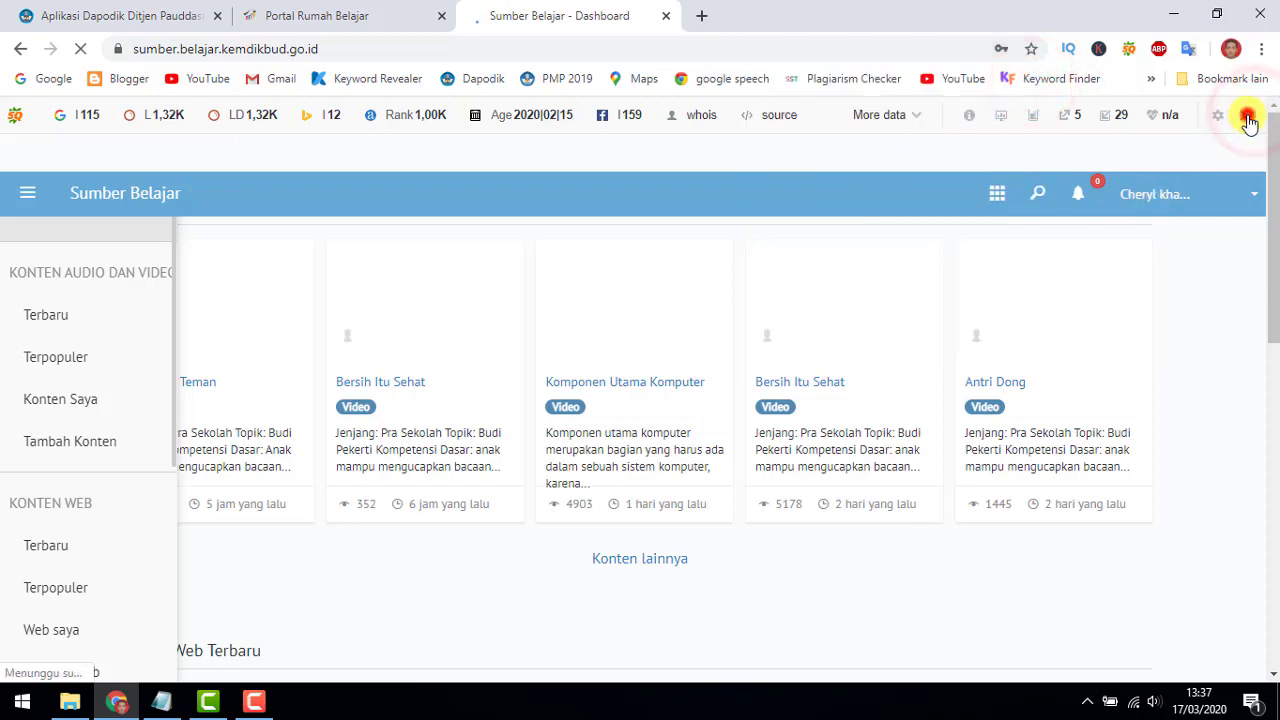
pyautogui.click(1246, 115)
pyautogui.click(915, 236)
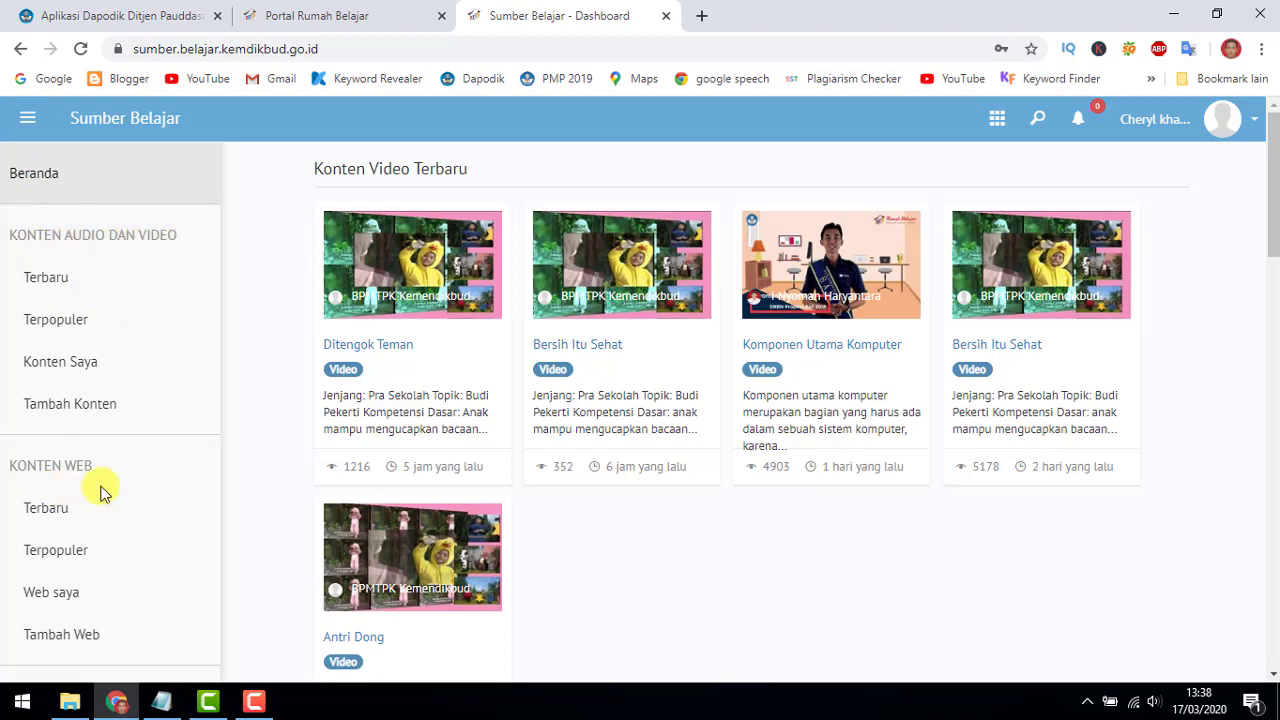
# - Toggle the sidebar off and on, then open the Aplikasi Rumah Belajar app list from the grid icon
pyautogui.click(29, 121)
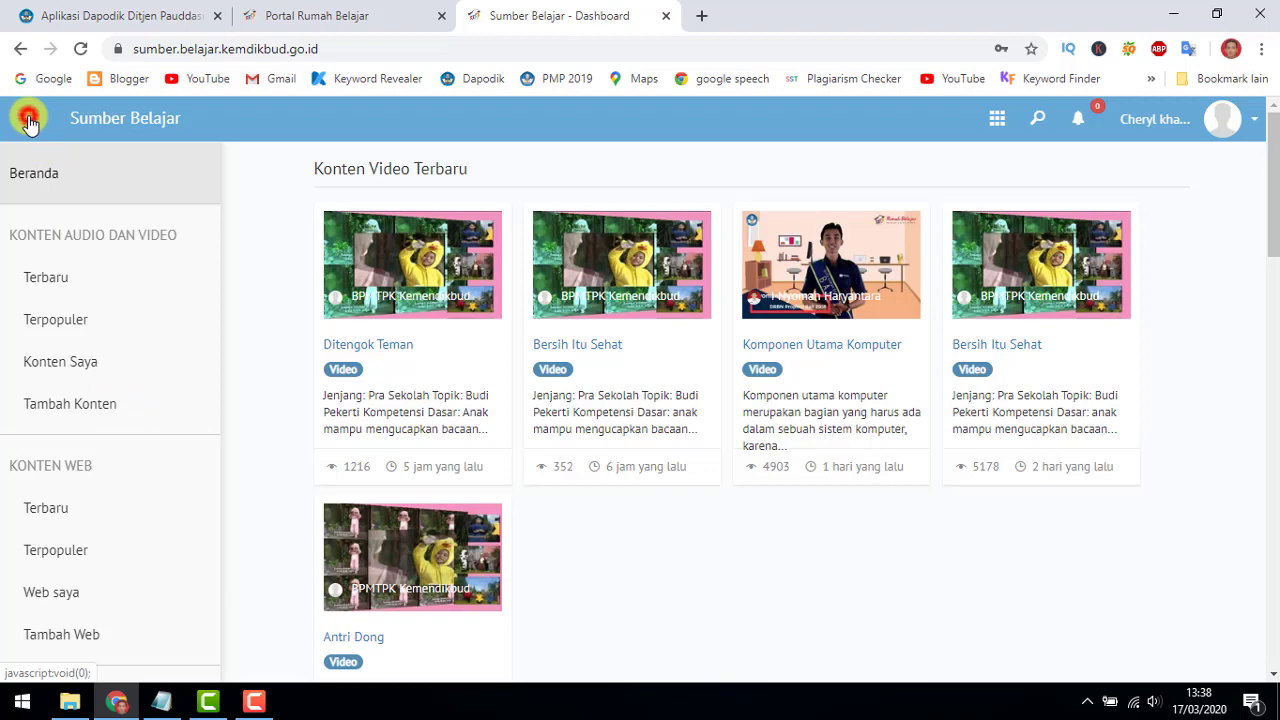
pyautogui.click(29, 121)
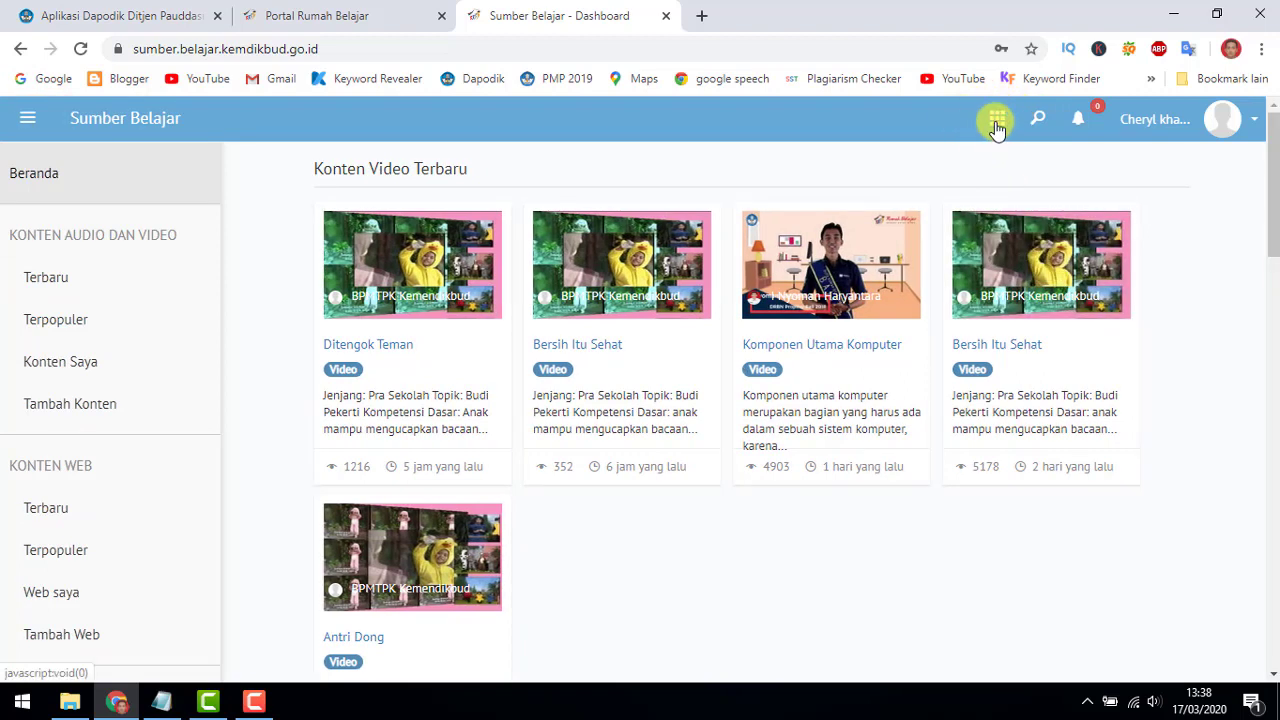
pyautogui.click(996, 121)
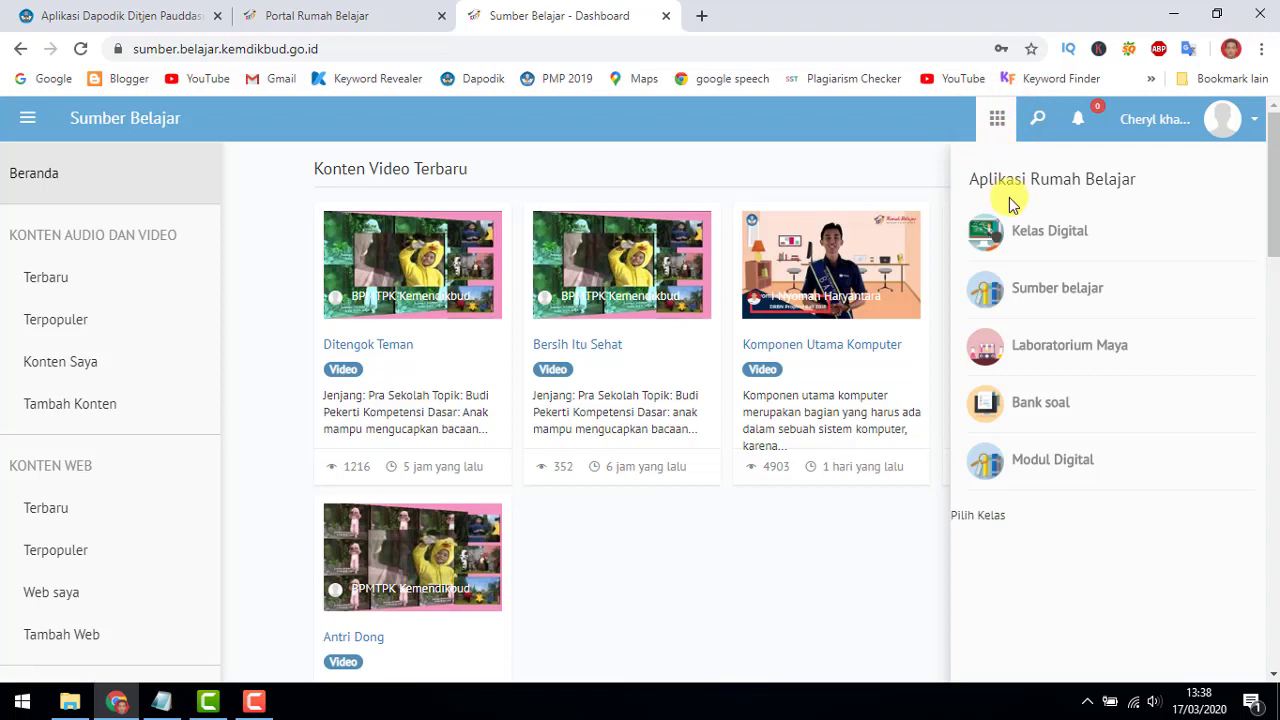